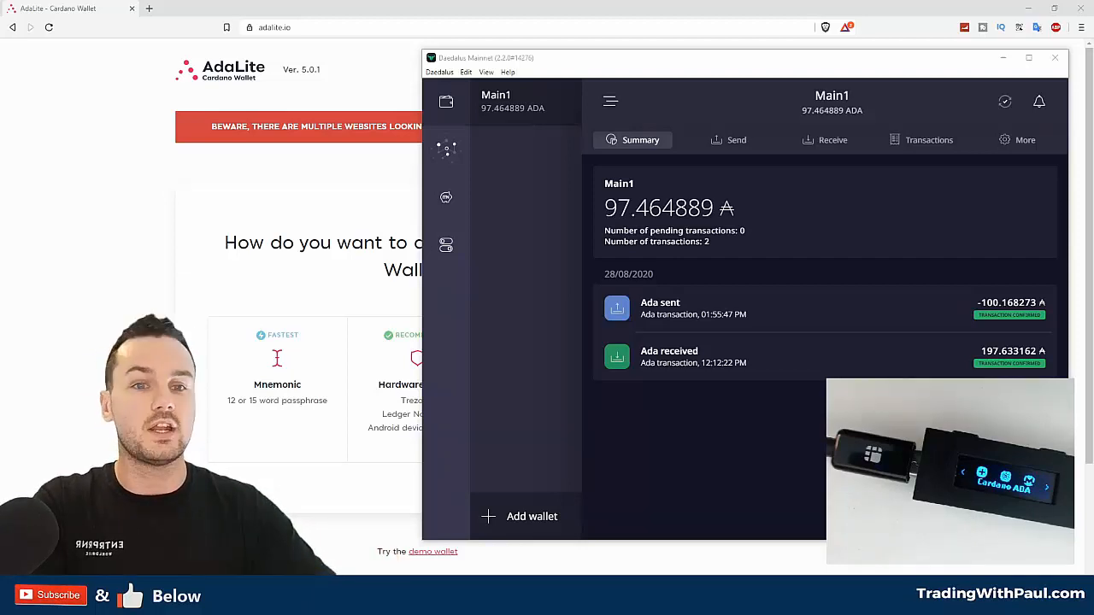
# Bring AdaLite forward and choose hardware-wallet access
pyautogui.click(141, 254)
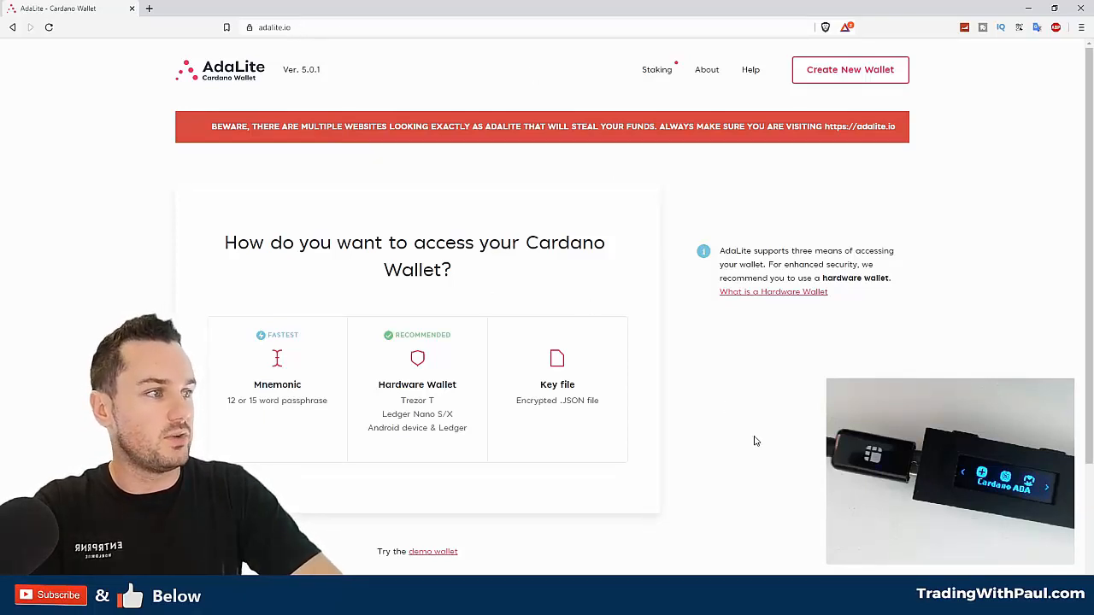
pyautogui.click(424, 395)
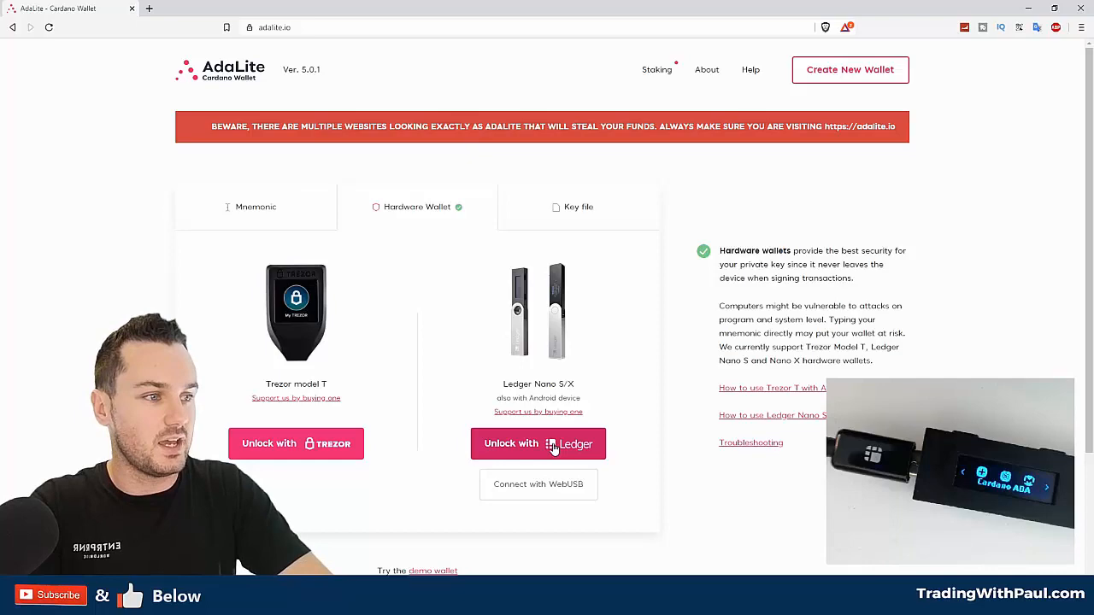
# Unlock the wallet with the Ledger and dismiss the AdaLite News announcement
pyautogui.click(553, 446)
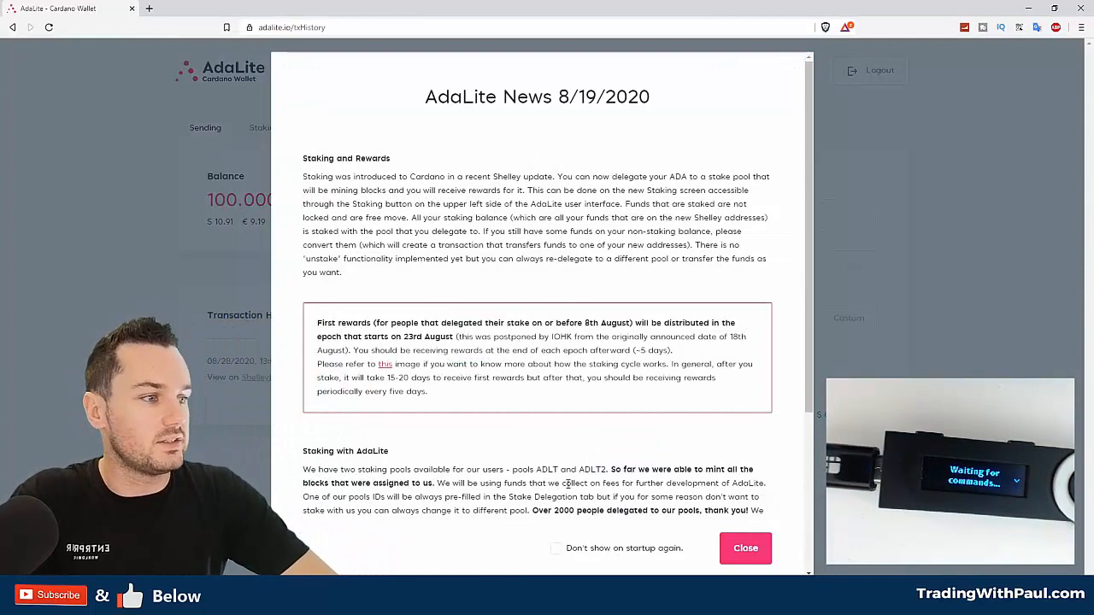
pyautogui.click(745, 549)
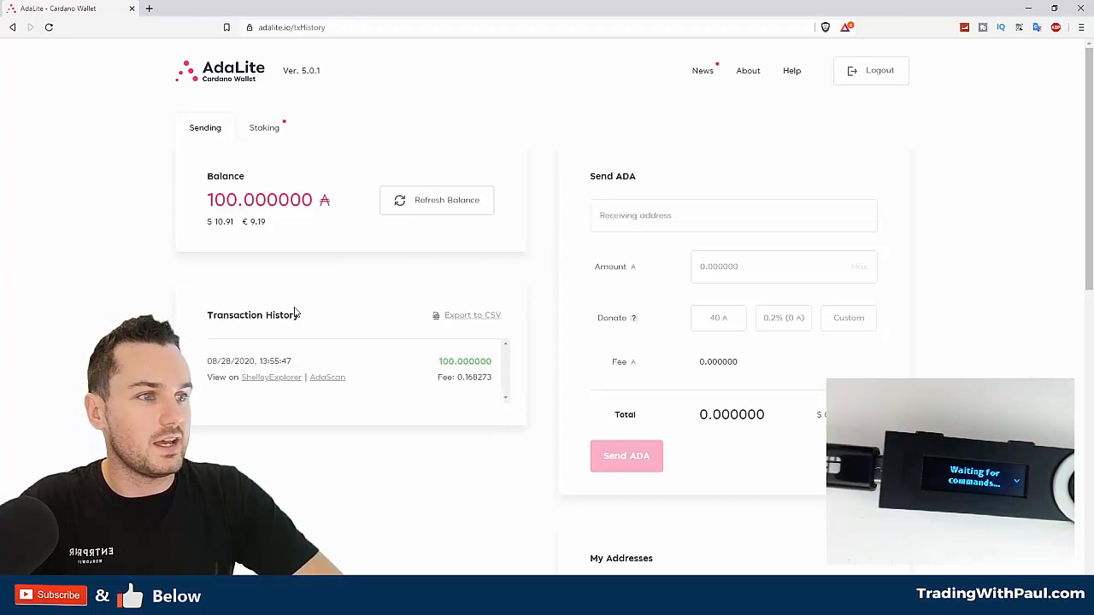
# Go to Staking and inspect the pre-filled AdaLite Stake Pool ID
pyautogui.click(273, 135)
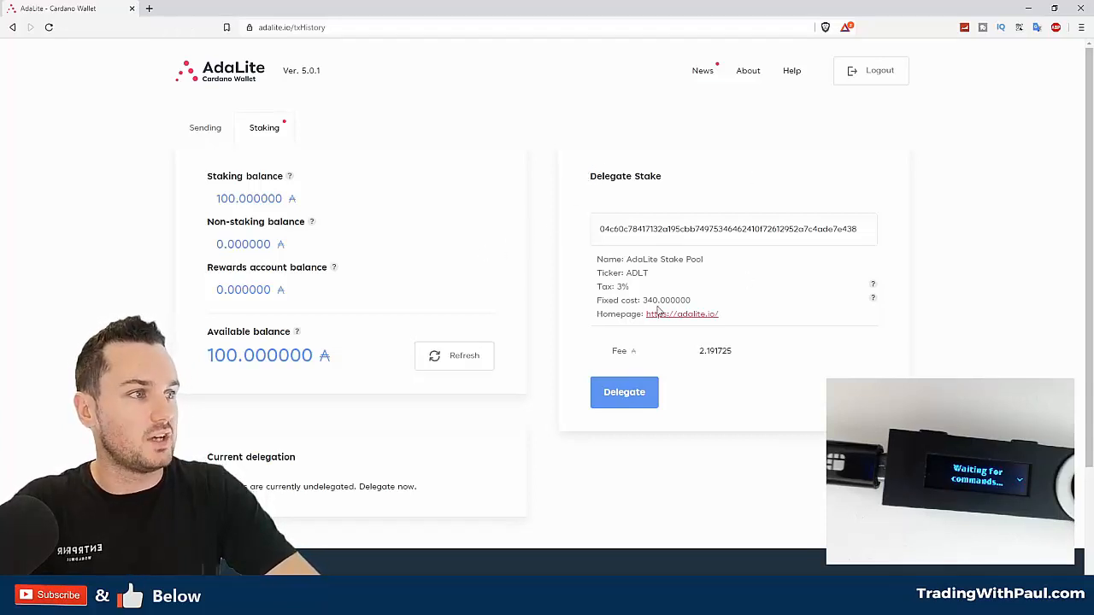
pyautogui.moveTo(600, 228); pyautogui.dragTo(836, 230)
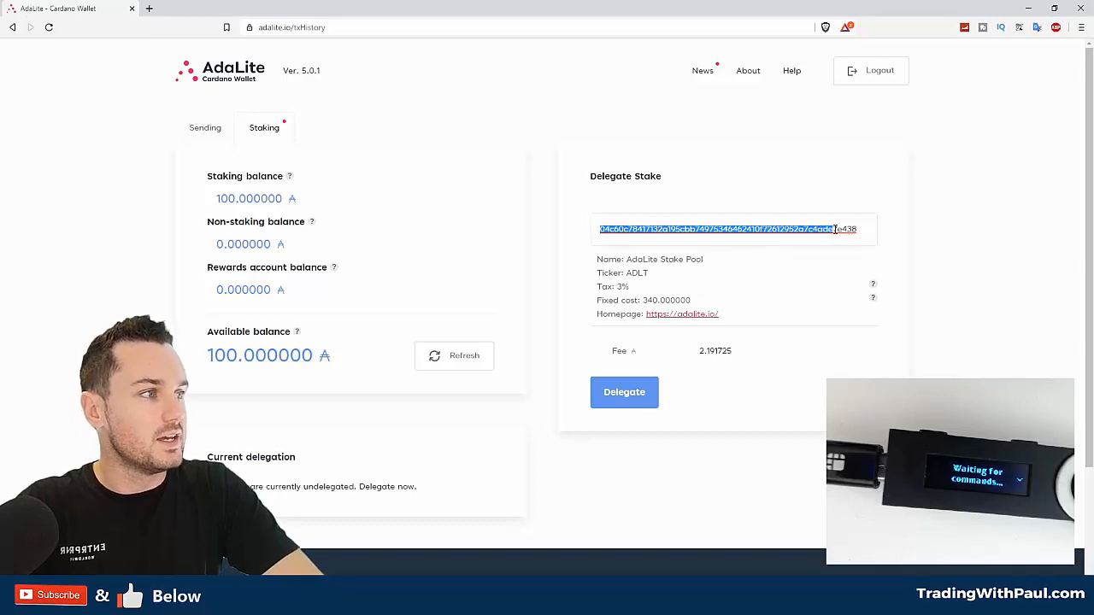
pyautogui.click(948, 226)
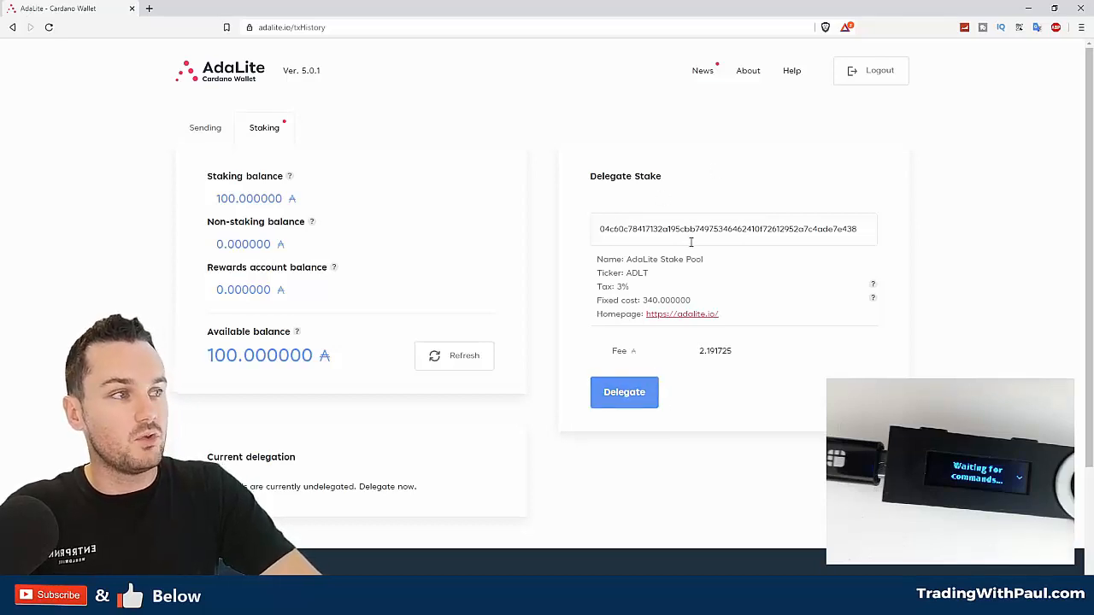
# Check the full pool ID and start delegating to the AdaLite Stake Pool
pyautogui.moveTo(598, 229); pyautogui.dragTo(880, 236)
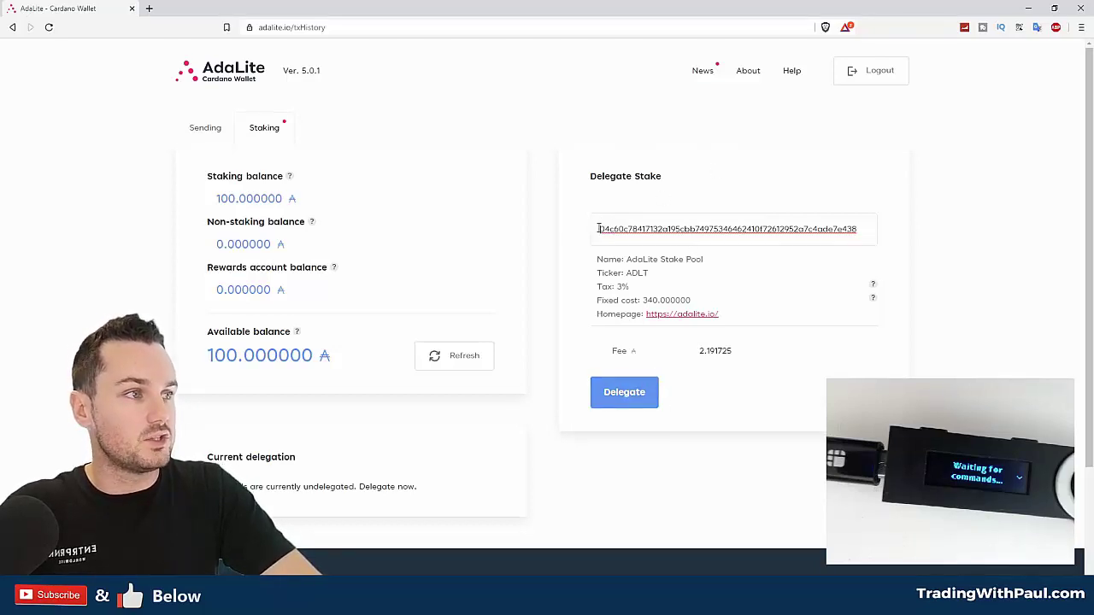
pyautogui.click(933, 252)
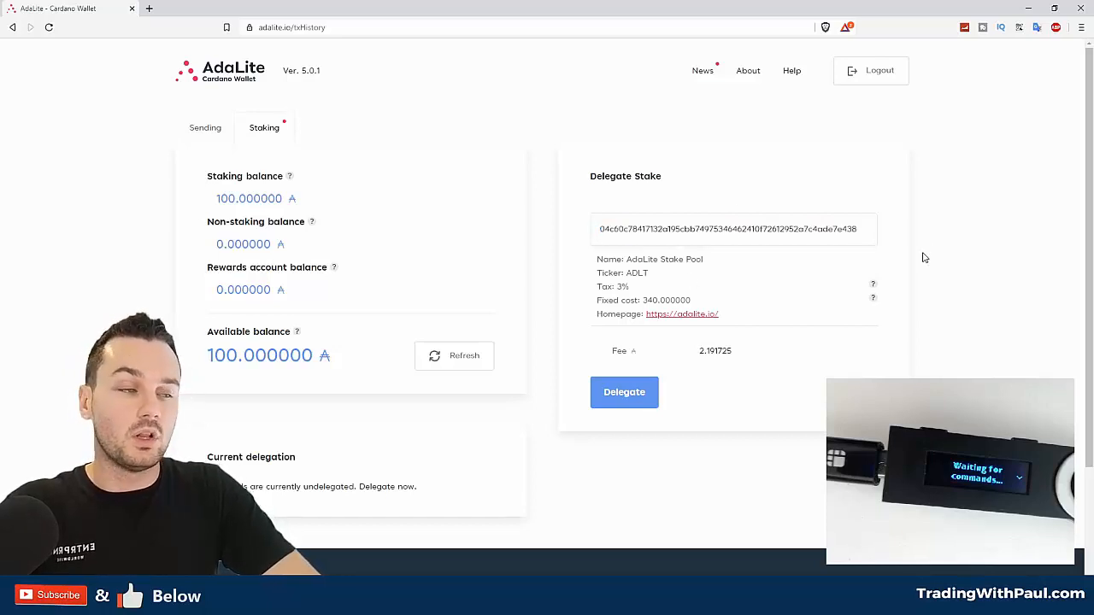
pyautogui.click(631, 395)
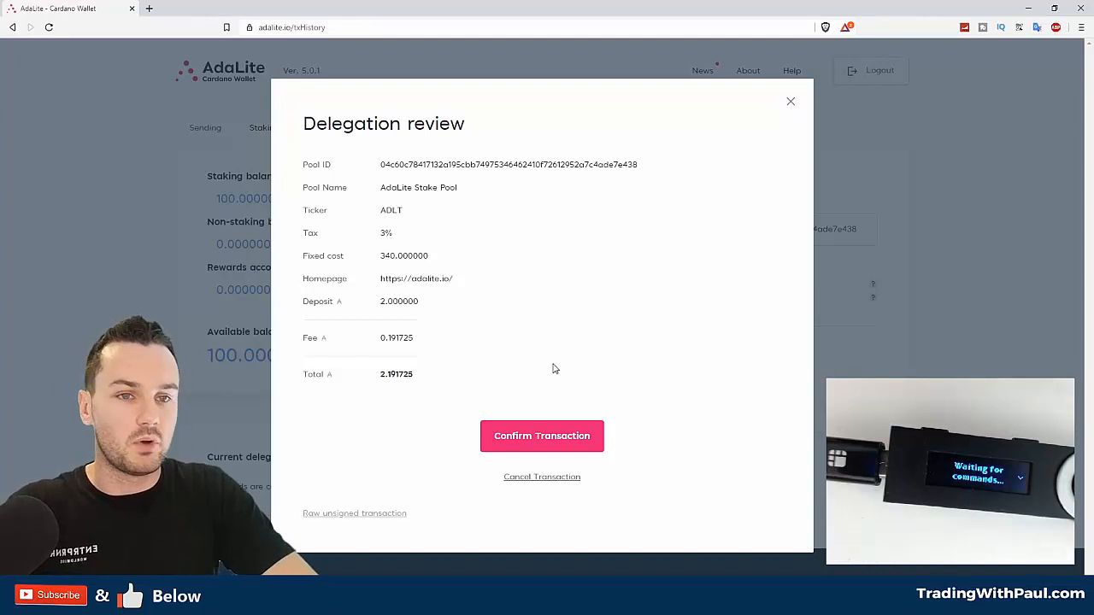
# Confirm the delegation transaction for Ledger signing
pyautogui.click(560, 440)
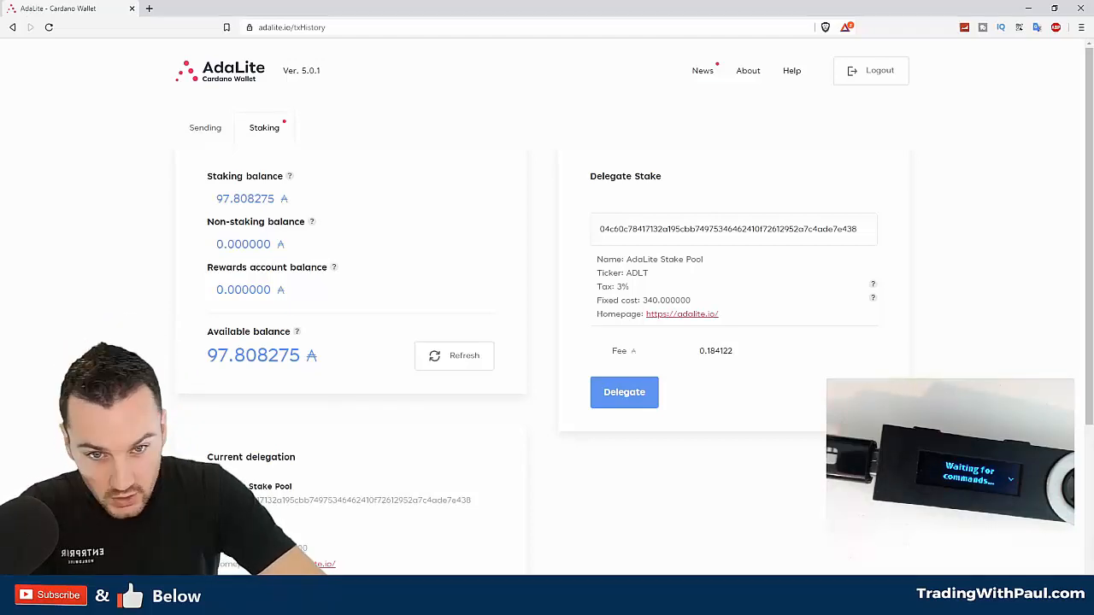
# Bring the Daedalus Main1 wallet window back in front and nudge it left
pyautogui.hotkey('alt', 'Tab')
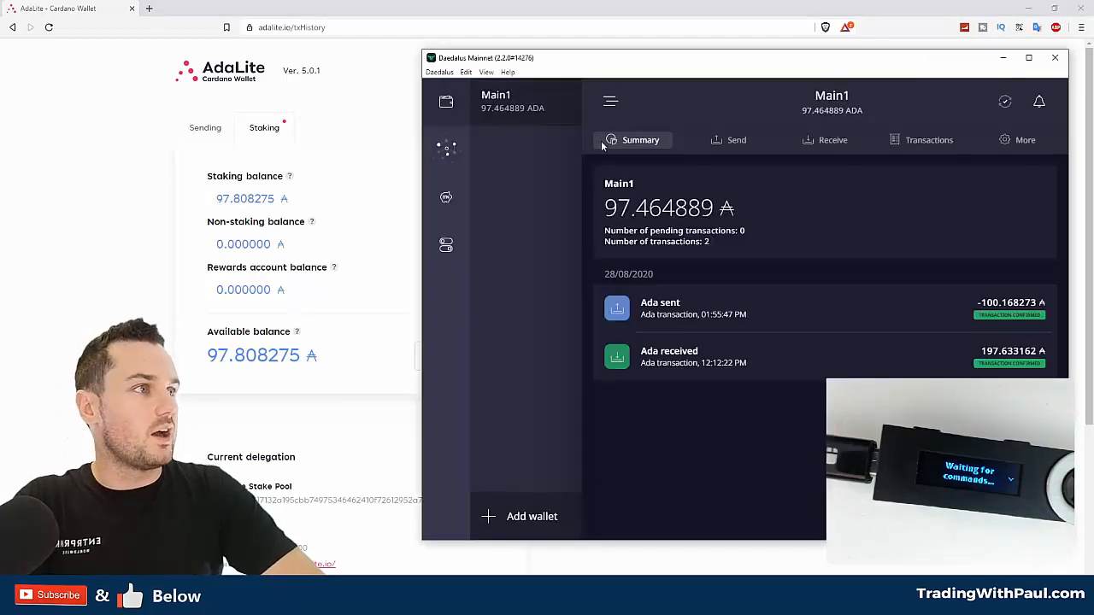
pyautogui.moveTo(701, 68); pyautogui.dragTo(649, 74)
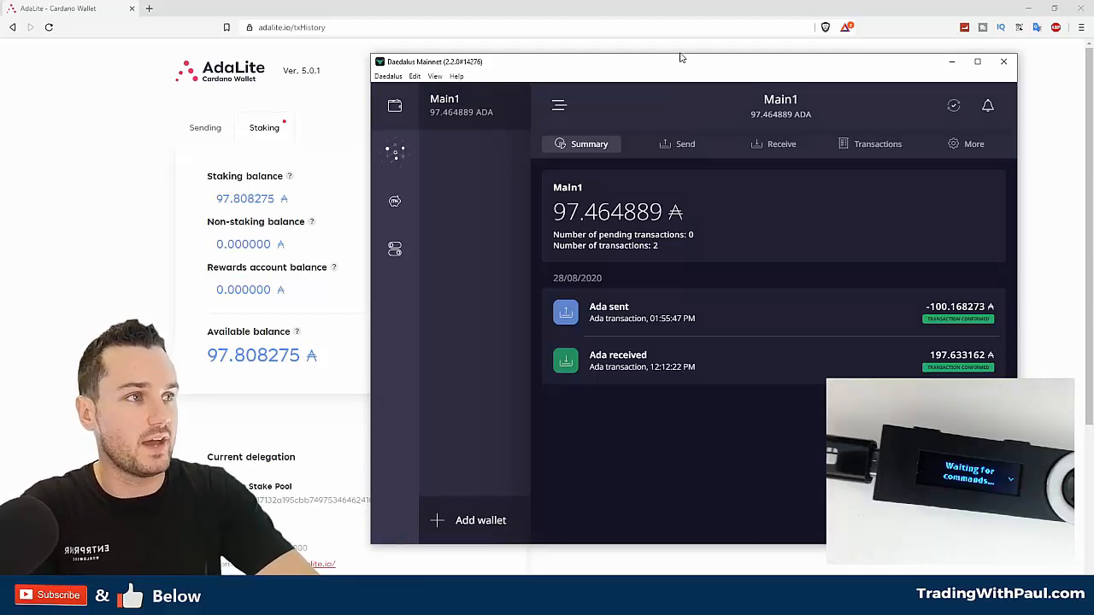
pyautogui.moveTo(647, 66); pyautogui.dragTo(620, 72)
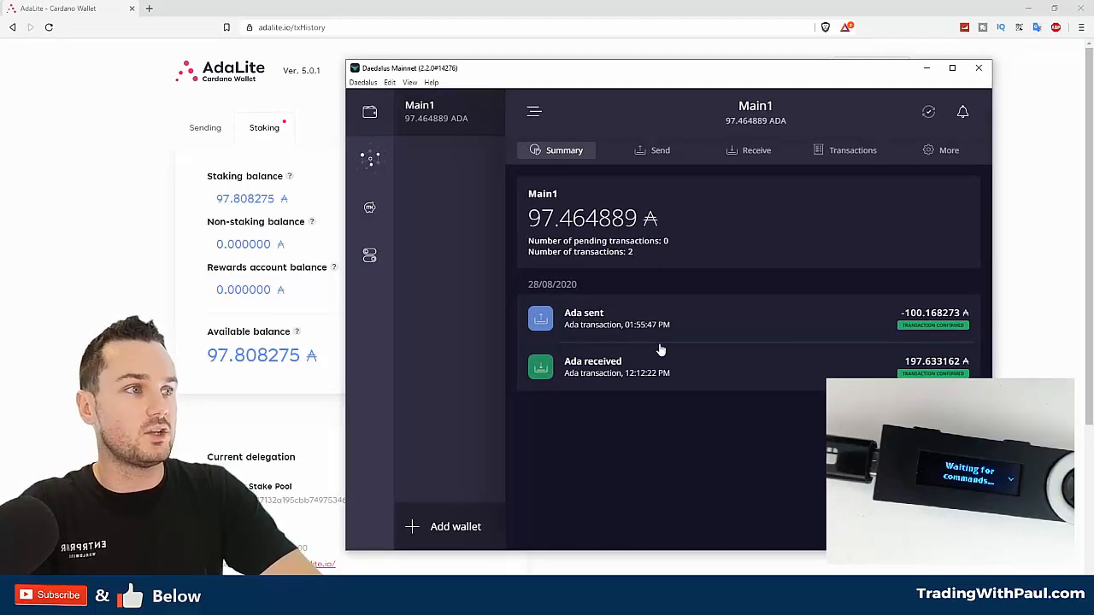
# Go to Daedalus staking and show the Delegation center
pyautogui.click(371, 160)
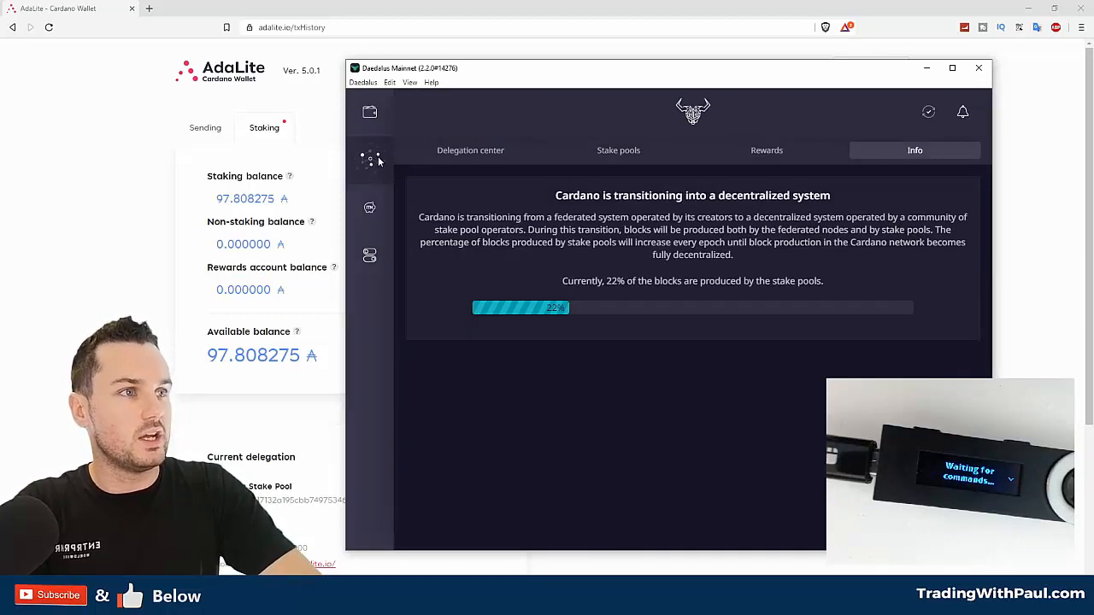
pyautogui.click(455, 159)
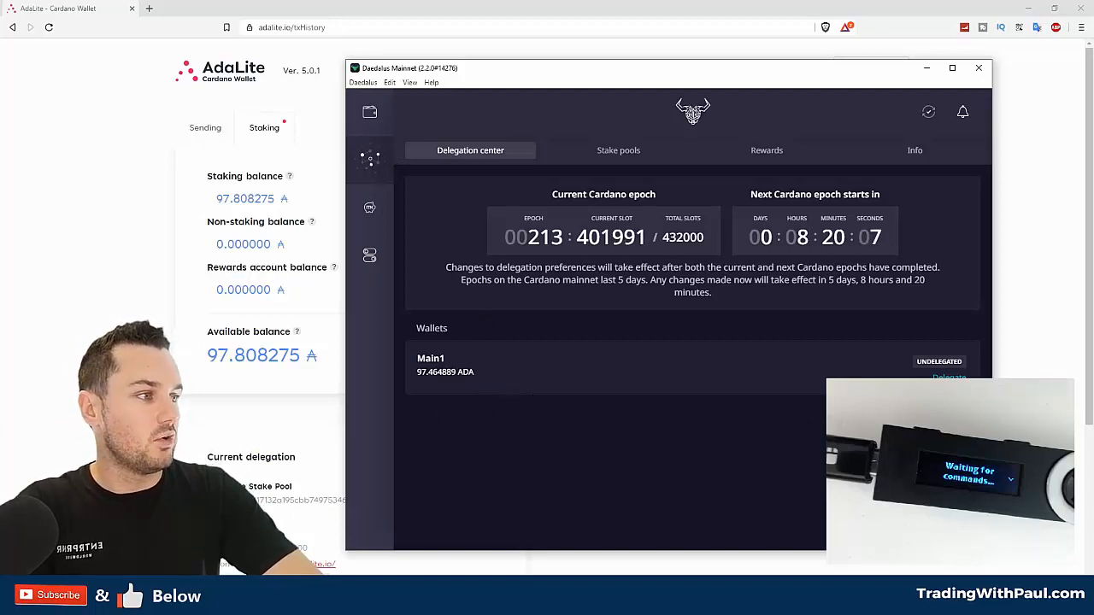
# Start delegating Main1 and keep it as the wallet, reaching pool selection
pyautogui.click(949, 377)
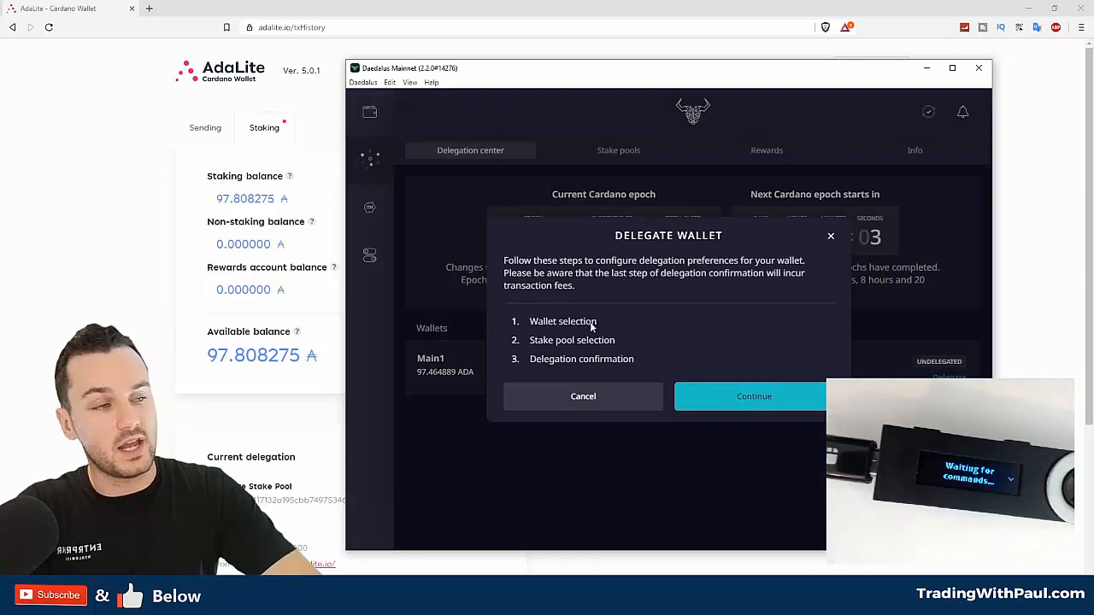
pyautogui.click(762, 396)
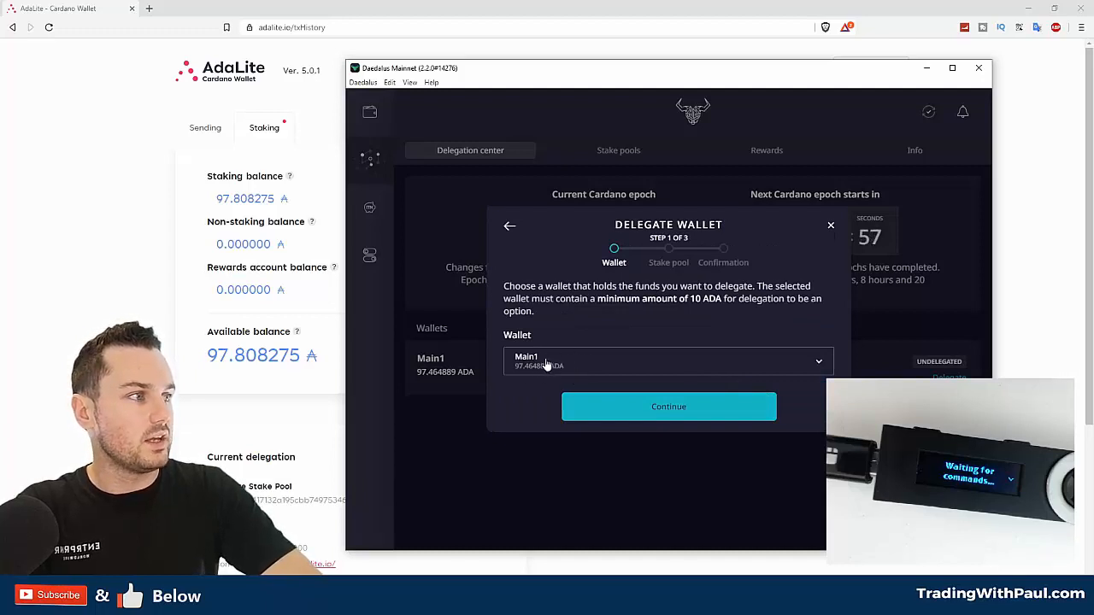
pyautogui.click(673, 409)
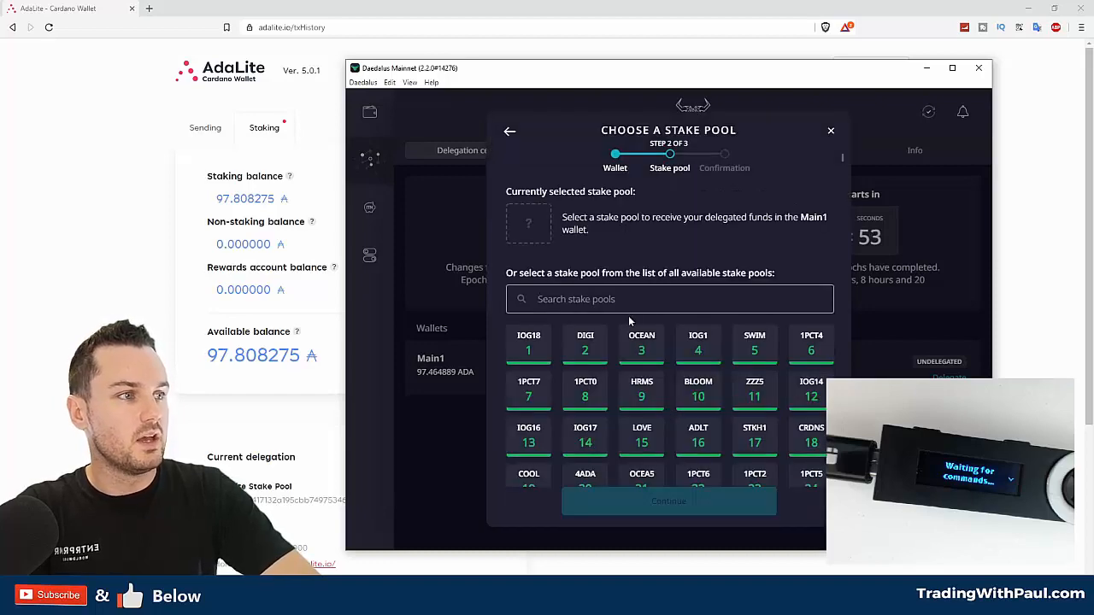
pyautogui.scroll(-5, 628, 315)
pyautogui.scroll(5, 628, 315)
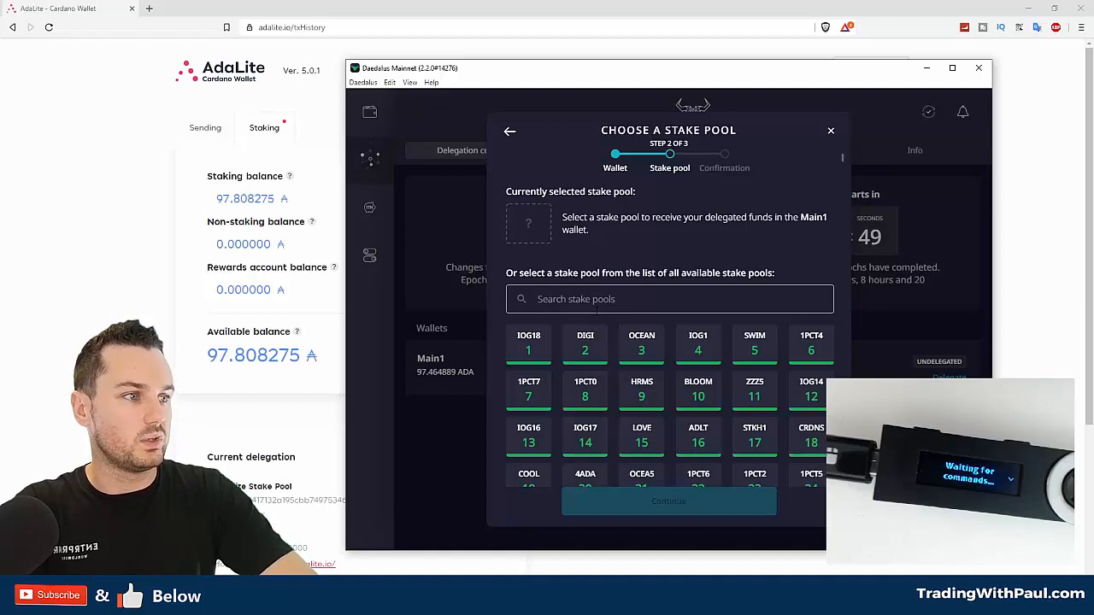
# Choose the LOVE stake pool and continue to the 0.174257 ADA fee confirmation
pyautogui.click(642, 435)
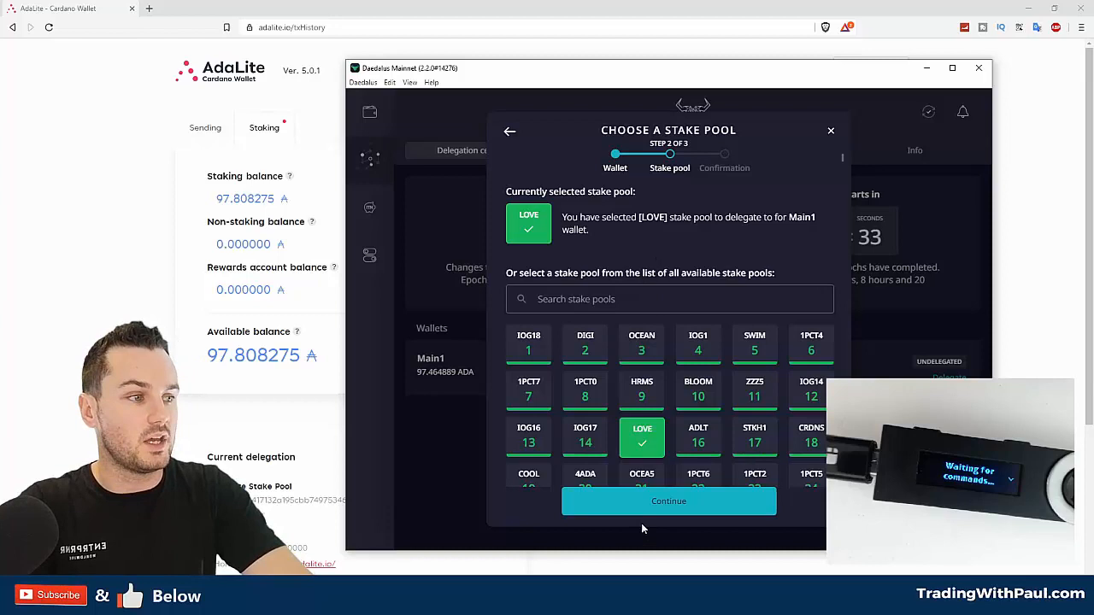
pyautogui.click(658, 503)
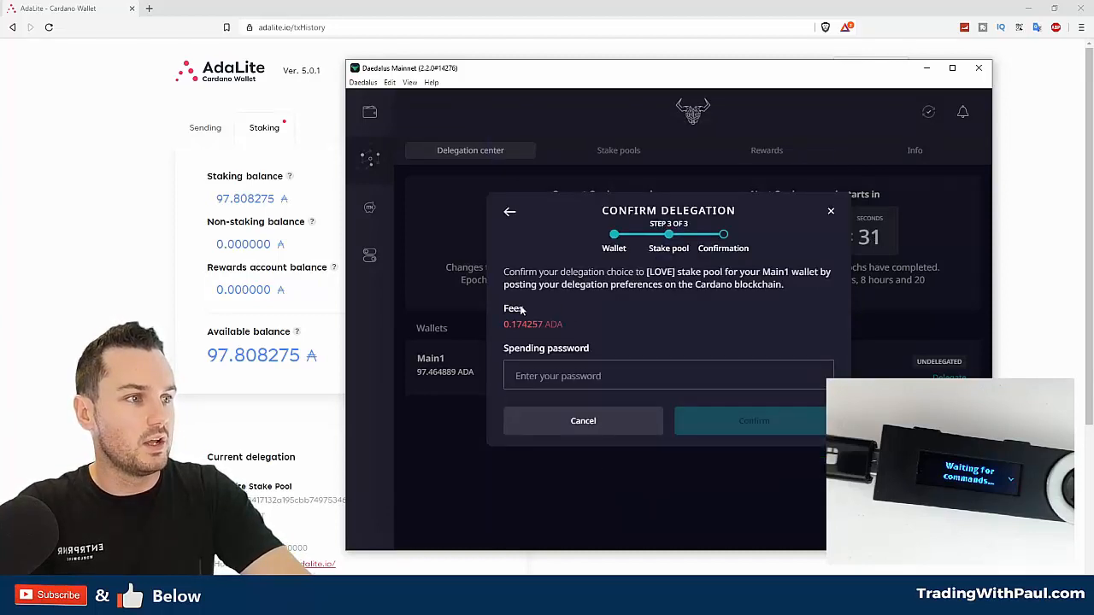
# Enter the spending password and confirm Main1's delegation to LOVE
pyautogui.click(574, 376)
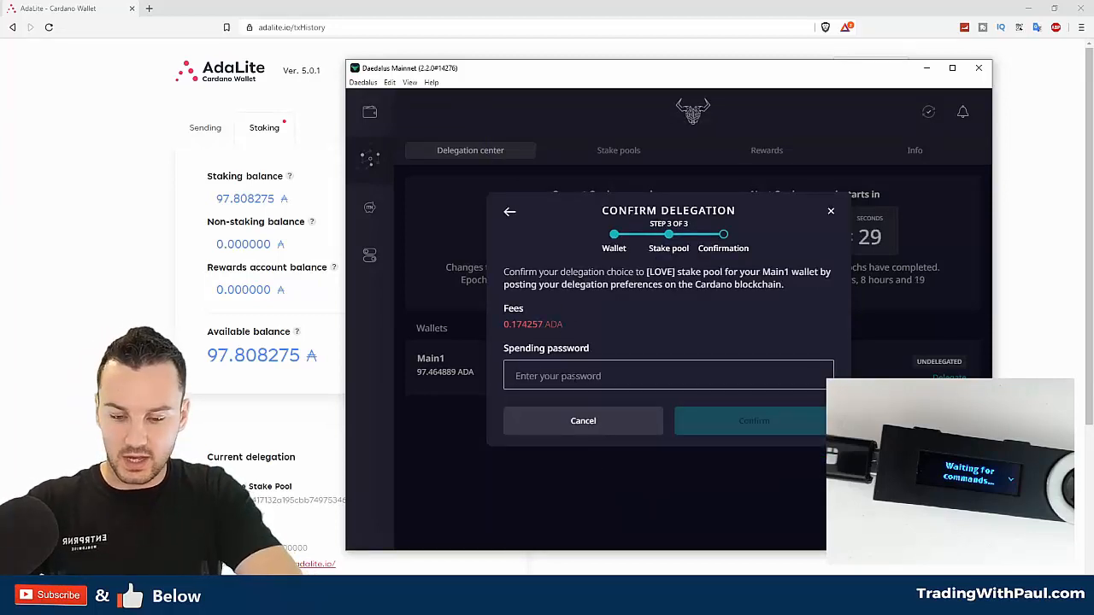
pyautogui.write('•••••••••')
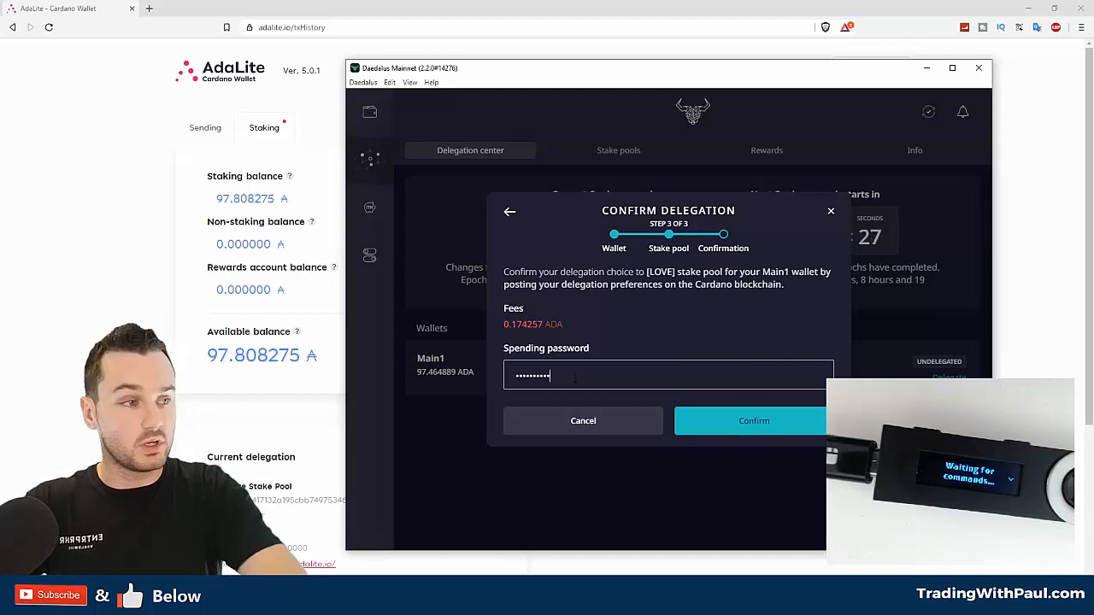
pyautogui.click(740, 420)
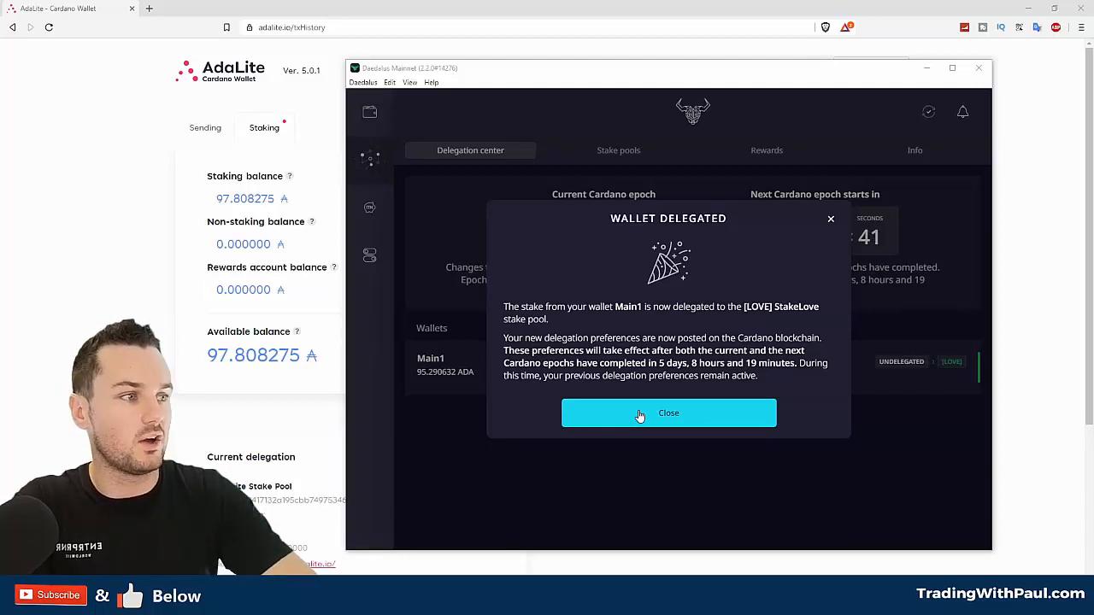
# Dismiss the Wallet Delegated success dialog, returning to the delegation center
pyautogui.click(640, 415)
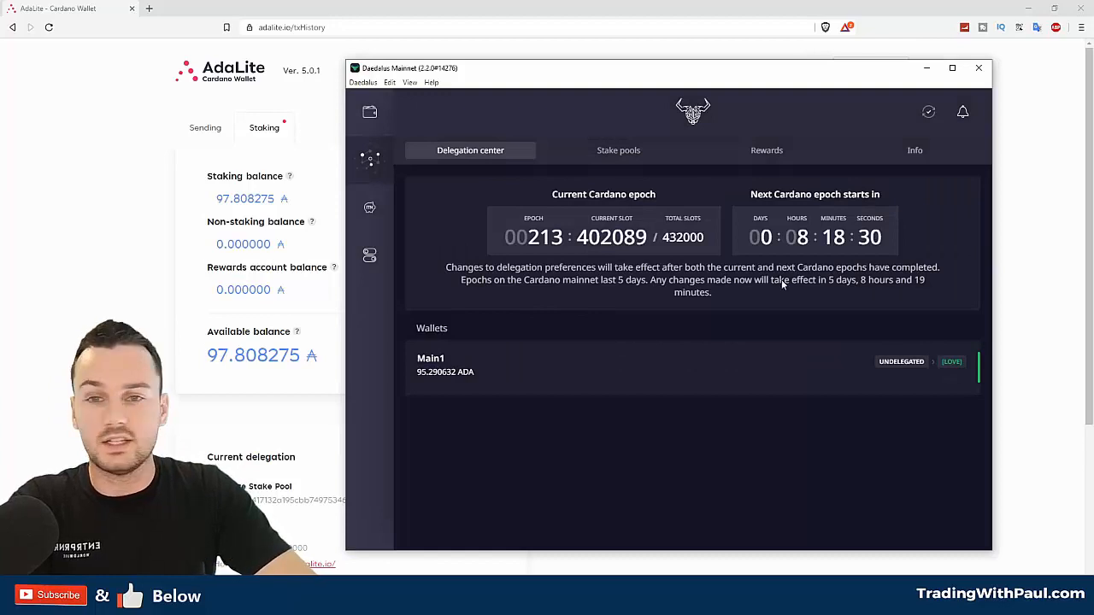